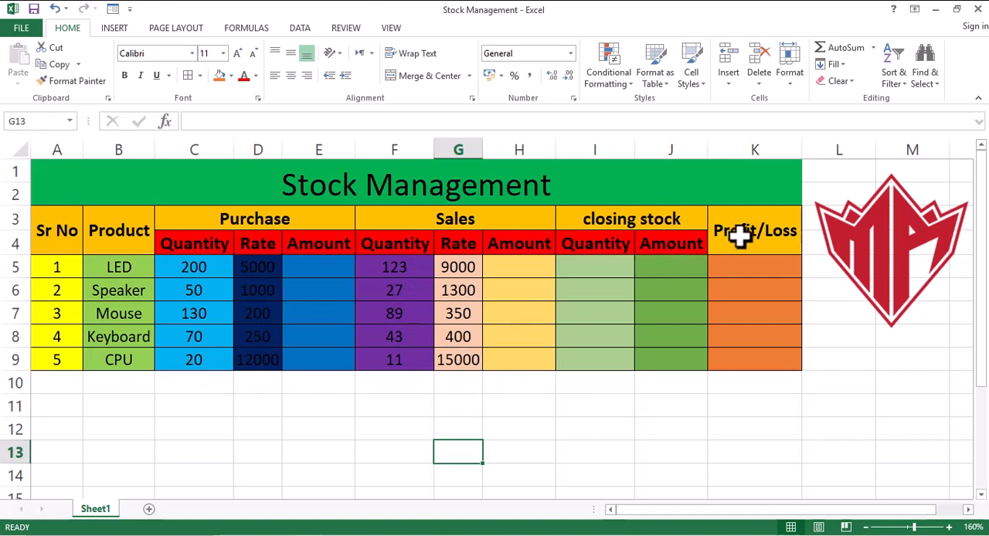
Calculate the purchase amounts by entering =C5*D5 in E5 and filling the formula down to E9.
{"action": "left_click", "coordinate": [298, 268]}
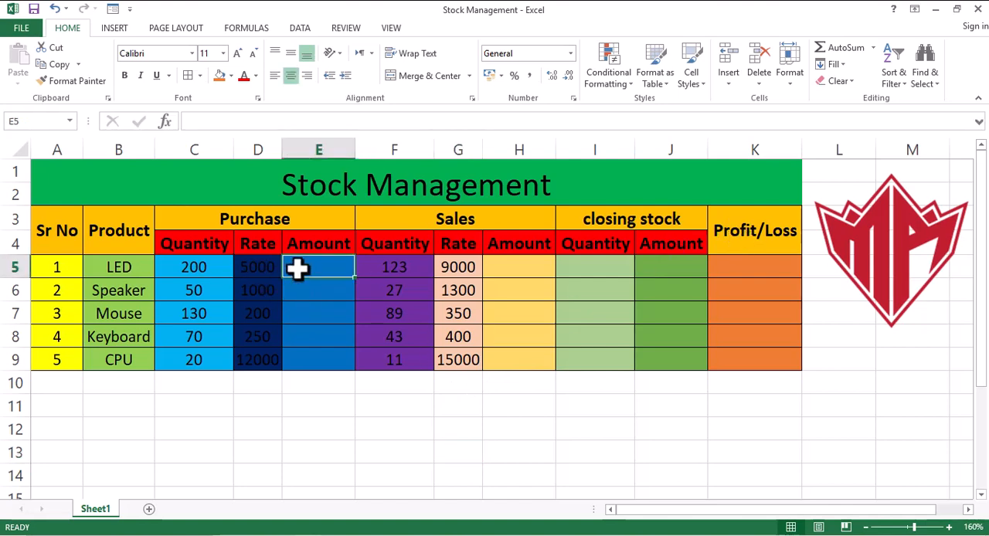
{"action": "type", "text": "="}
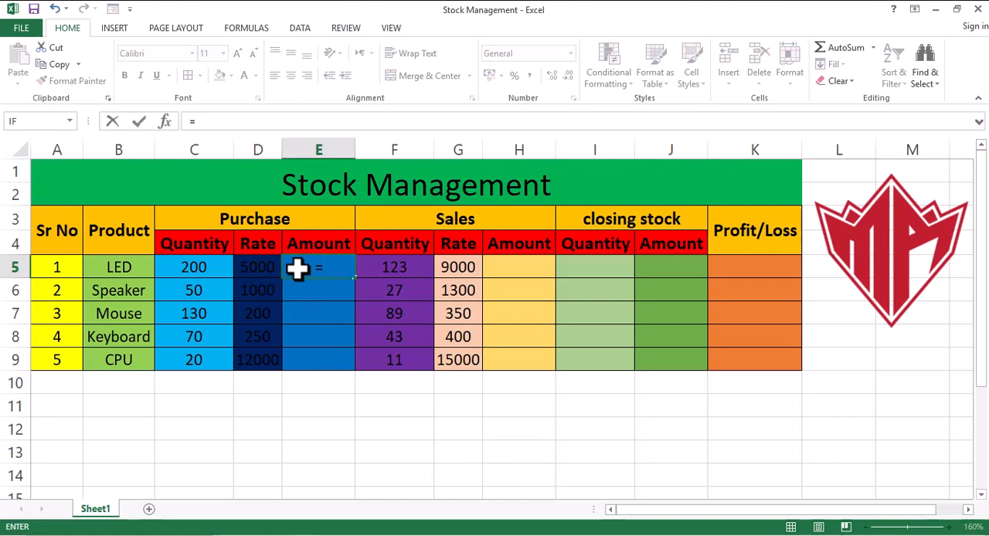
{"action": "left_click", "coordinate": [192, 269]}
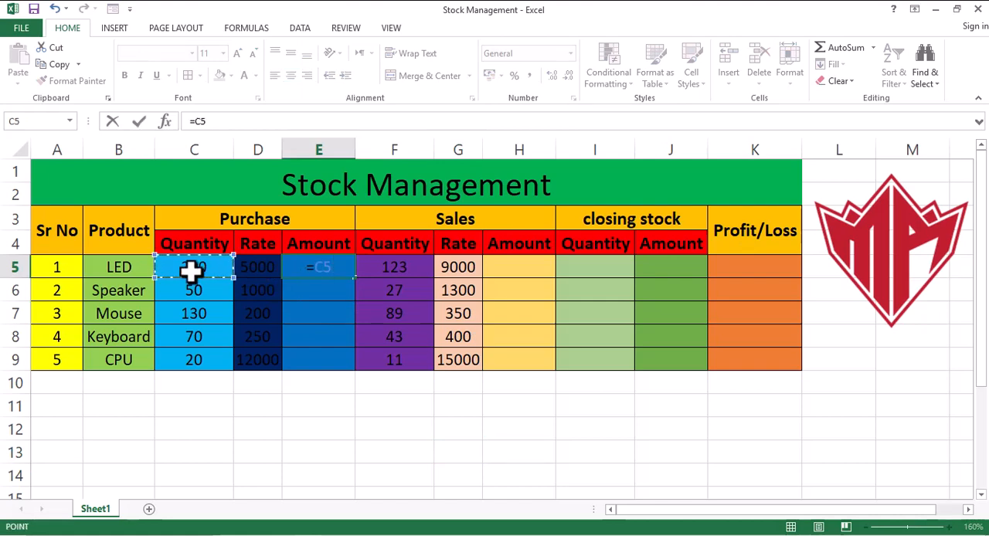
{"action": "type", "text": "*"}
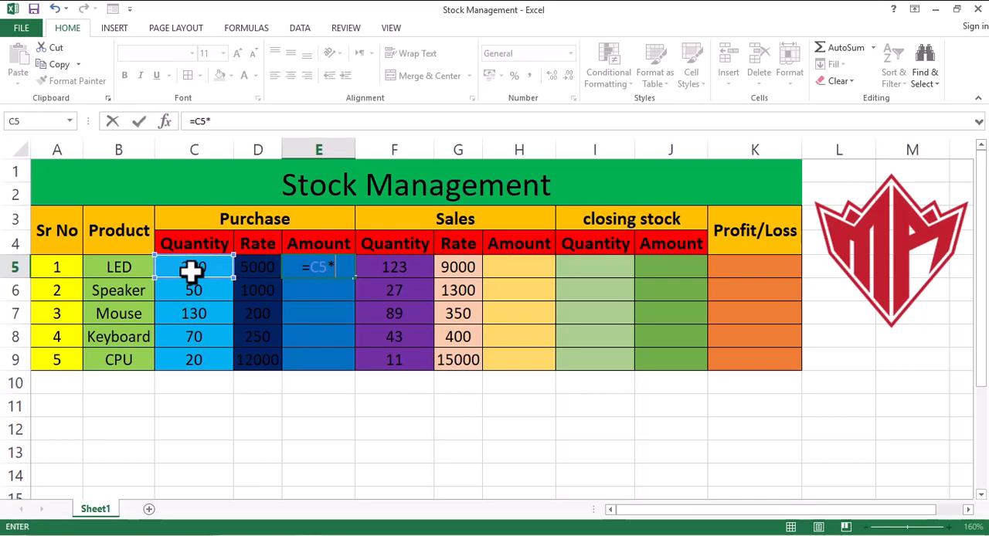
{"action": "left_click", "coordinate": [261, 270]}
{"action": "key", "text": "Return"}
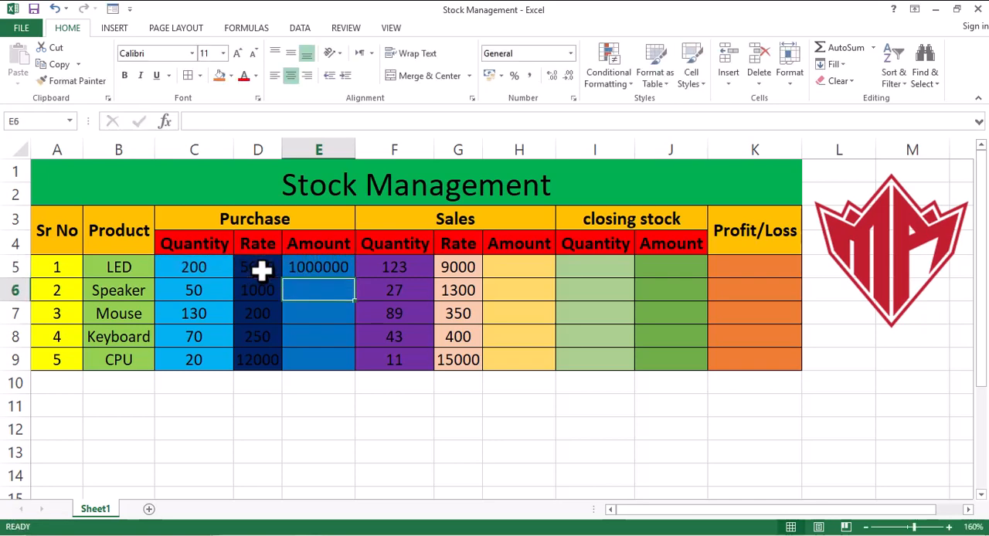
{"action": "left_click", "coordinate": [337, 268]}
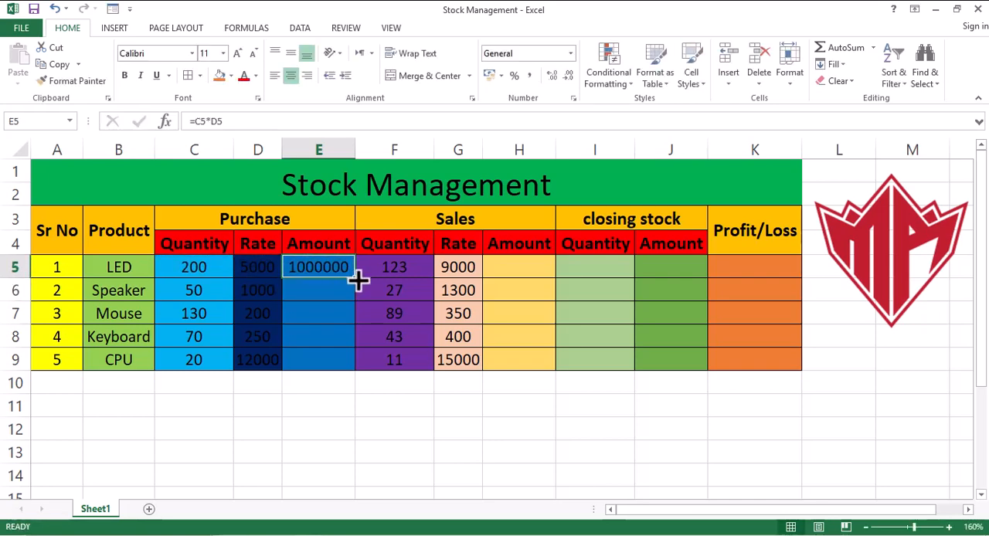
{"action": "left_click_drag", "start_coordinate": [354, 278], "coordinate": [346, 368]}
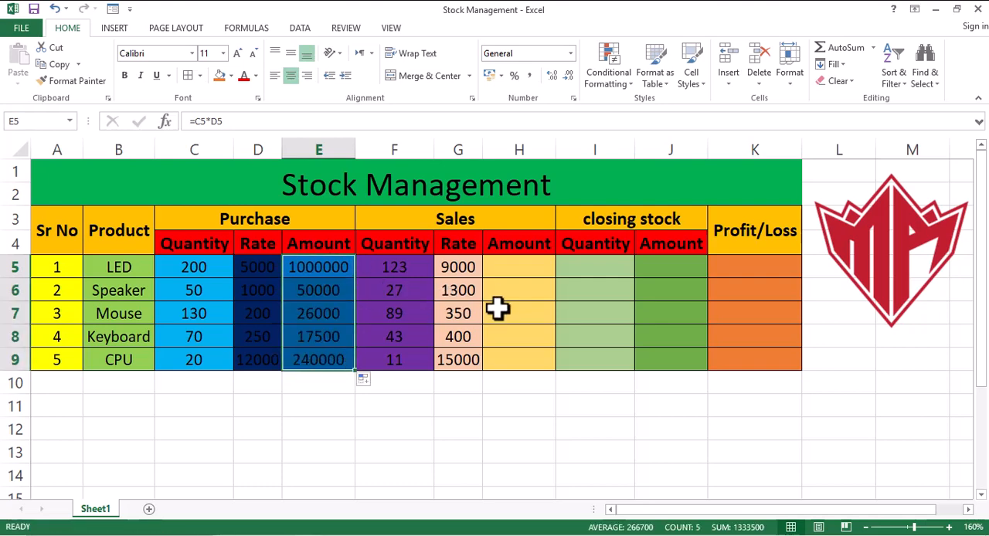
Calculate the sales amounts by entering =F5*G5 in H5 and filling the formula down to H9.
{"action": "left_click", "coordinate": [535, 271]}
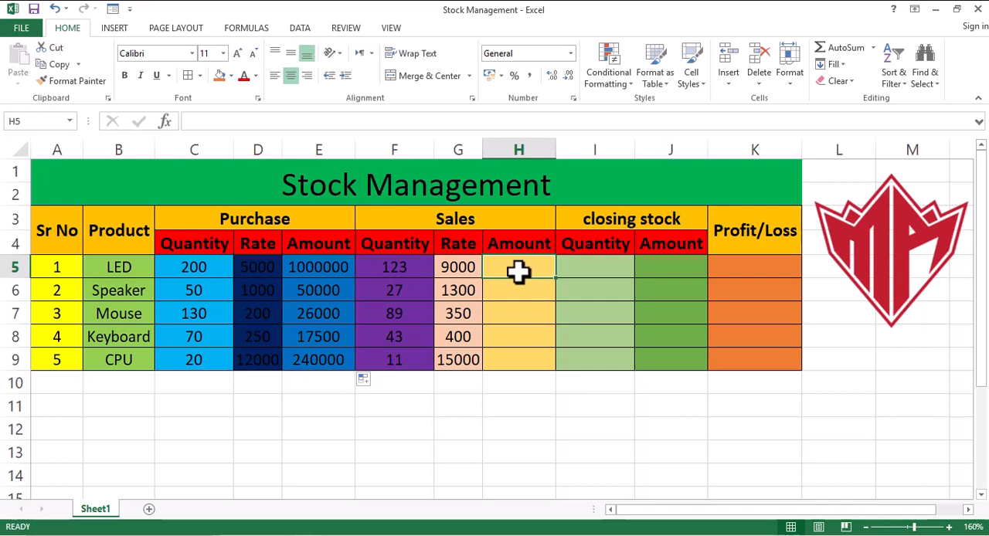
{"action": "type", "text": "="}
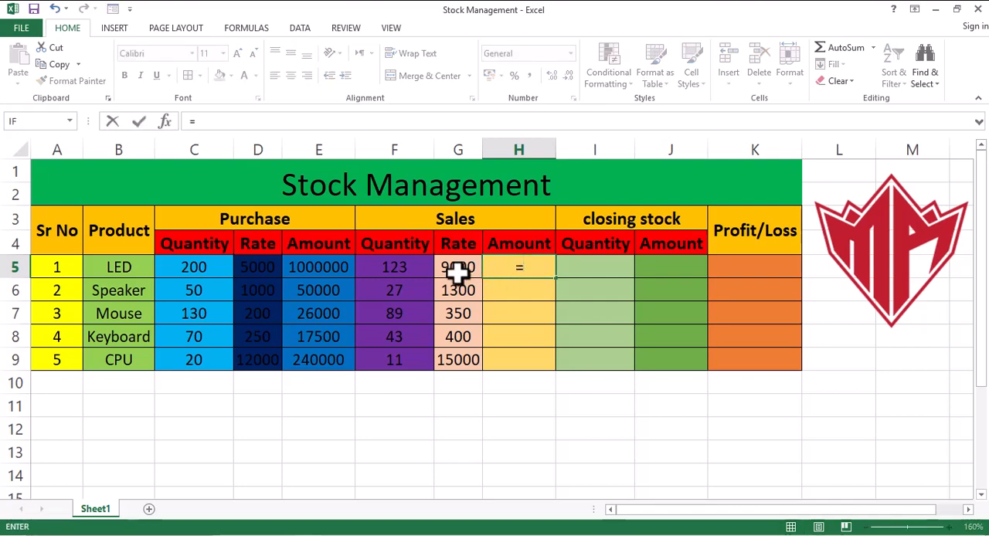
{"action": "left_click", "coordinate": [403, 268]}
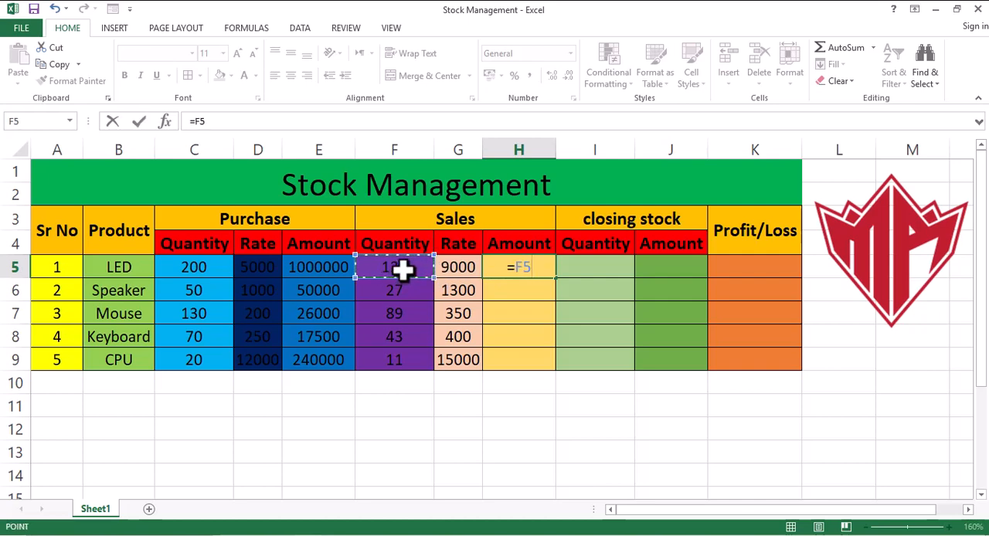
{"action": "type", "text": "*"}
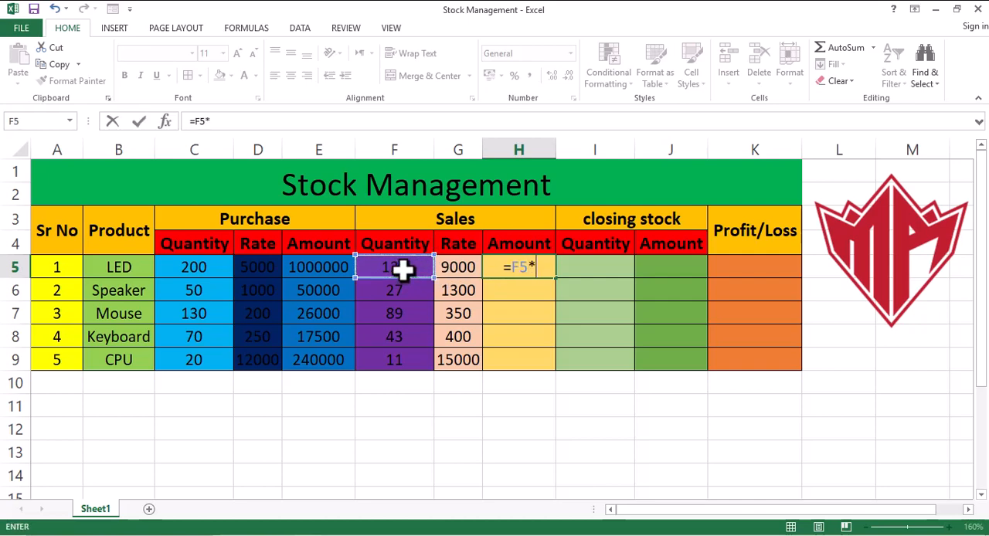
{"action": "left_click", "coordinate": [453, 267]}
{"action": "key", "text": "Return"}
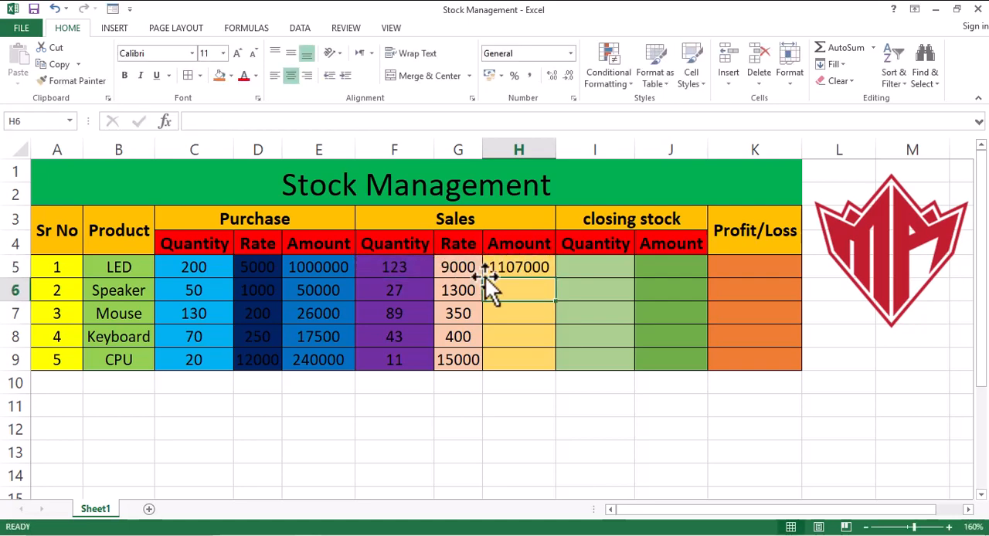
{"action": "left_click", "coordinate": [519, 268]}
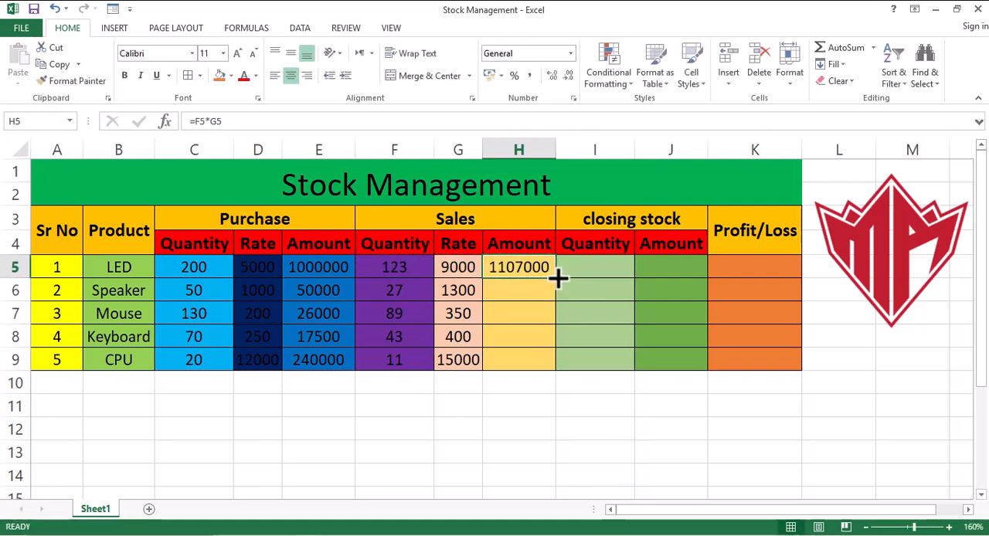
{"action": "left_click_drag", "start_coordinate": [556, 278], "coordinate": [554, 368]}
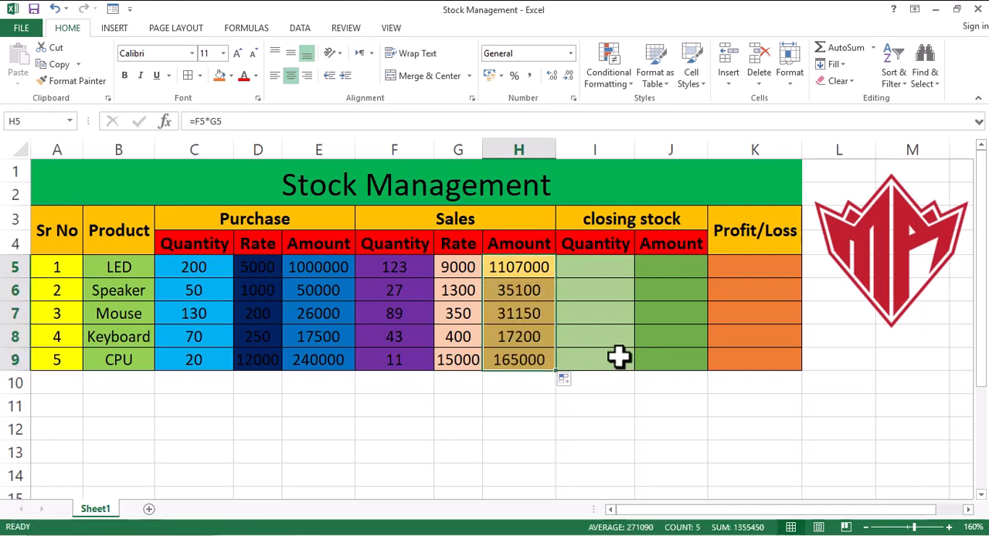
Calculate the closing stock quantities by entering =C5-F5 in I5 and filling the formula down to I9.
{"action": "left_click", "coordinate": [604, 268]}
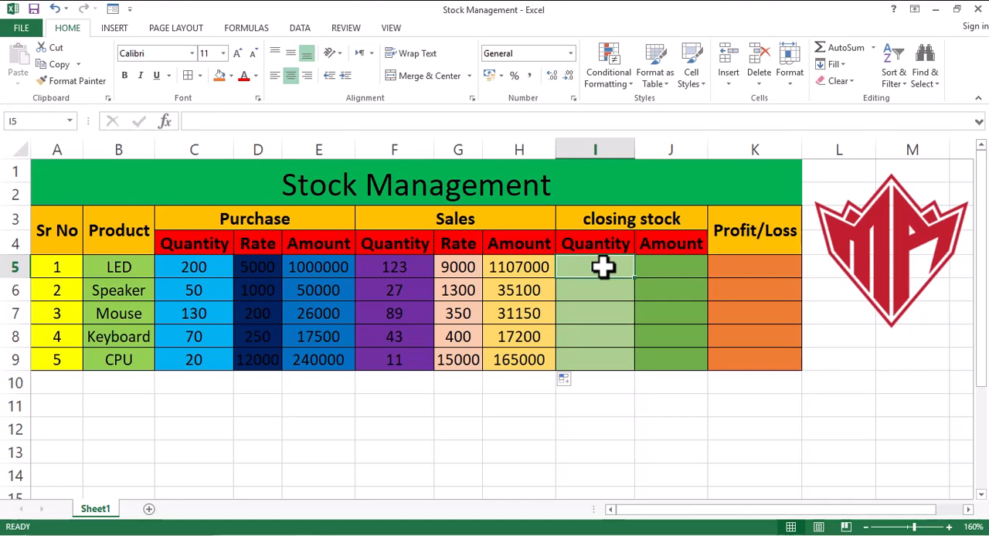
{"action": "type", "text": "="}
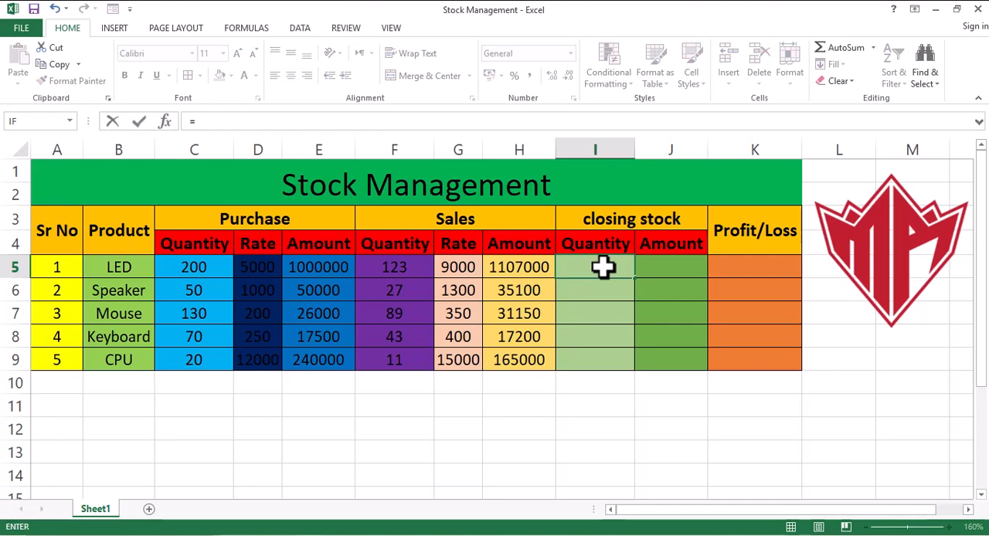
{"action": "left_click", "coordinate": [203, 268]}
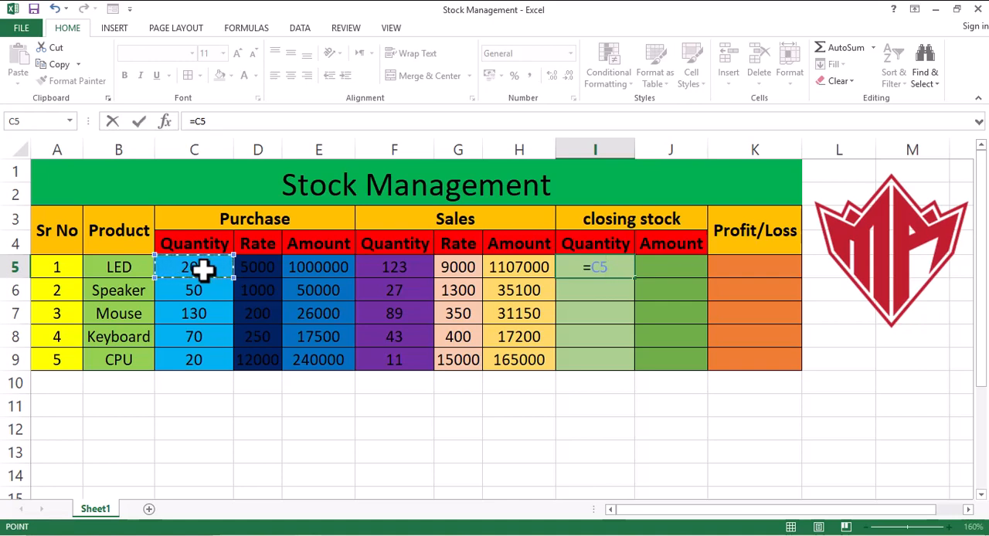
{"action": "type", "text": "-"}
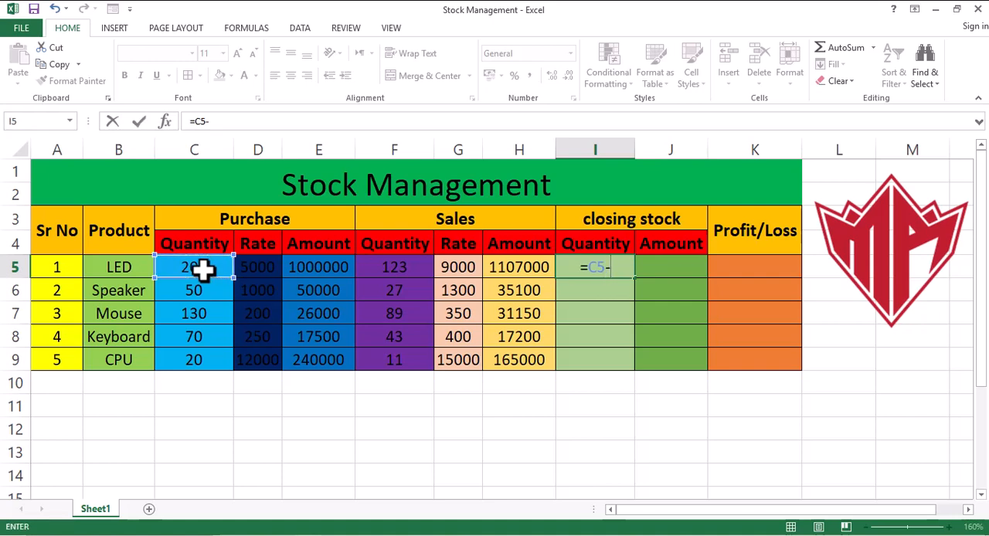
{"action": "left_click", "coordinate": [400, 266]}
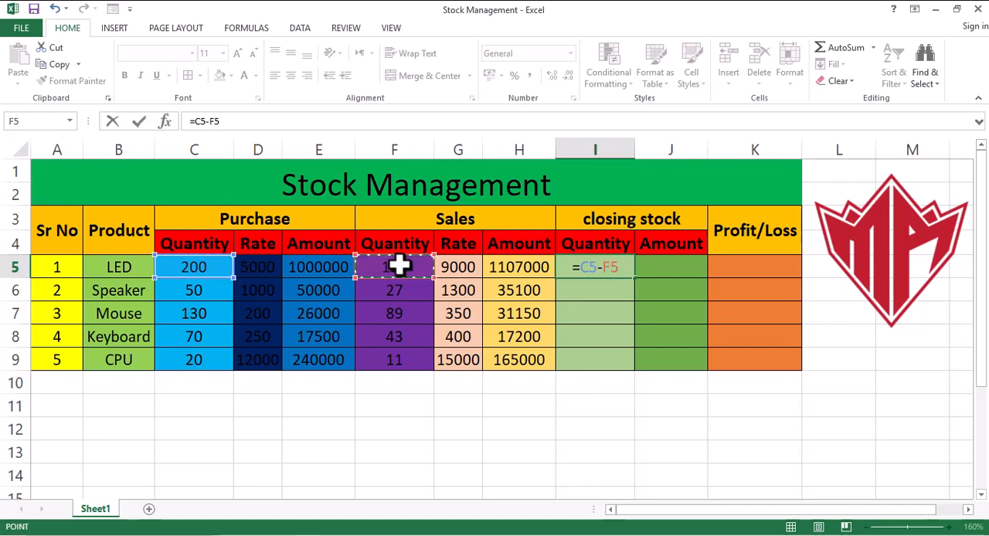
{"action": "key", "text": "Return"}
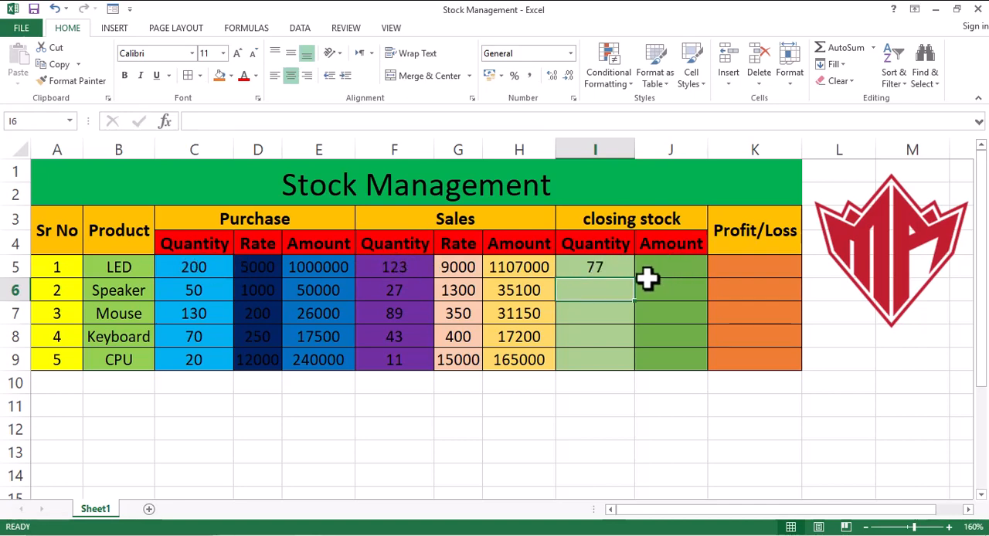
{"action": "left_click", "coordinate": [621, 269]}
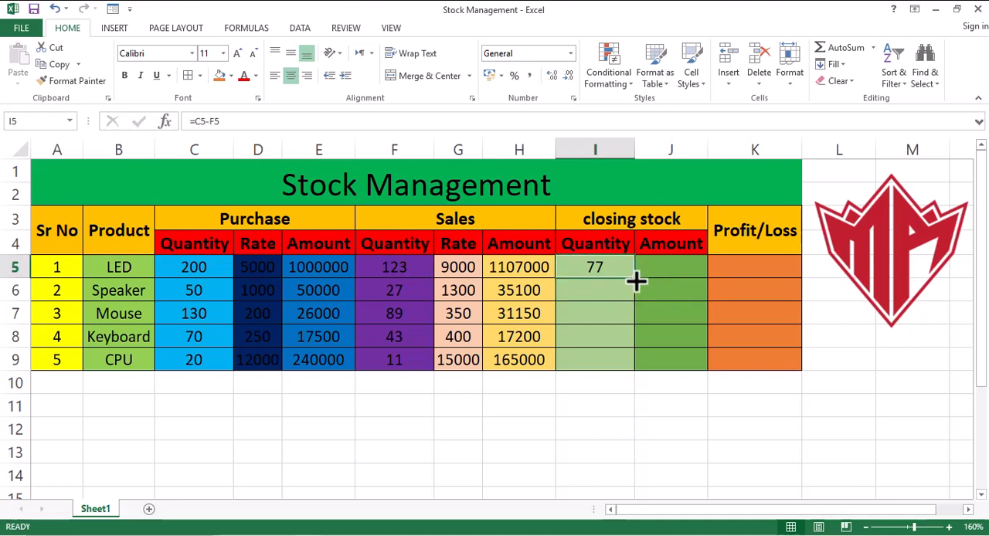
{"action": "left_click_drag", "start_coordinate": [635, 279], "coordinate": [633, 370]}
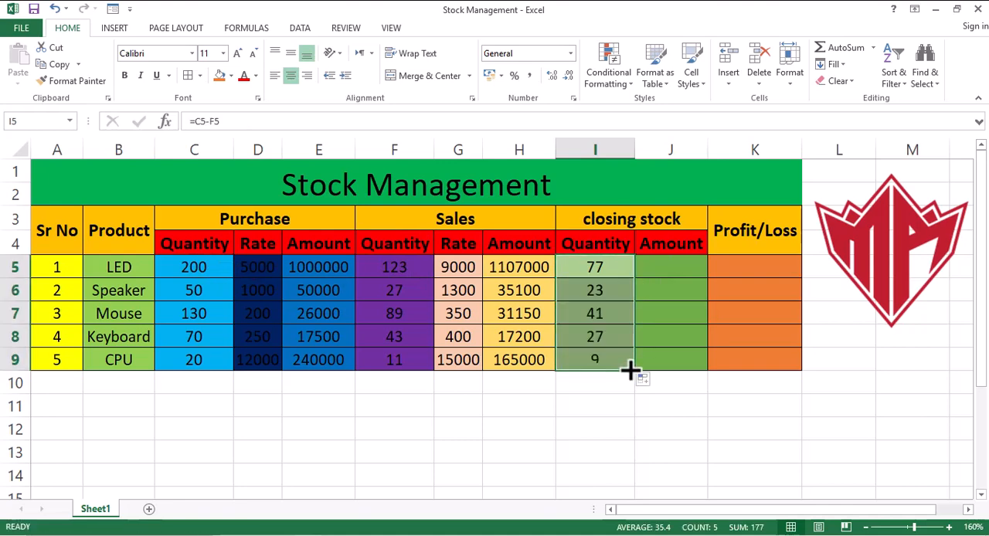
Fill the closing stock amounts by entering =I5*C5 in J5 and copying the formula down to J9.
{"action": "left_click", "coordinate": [658, 266]}
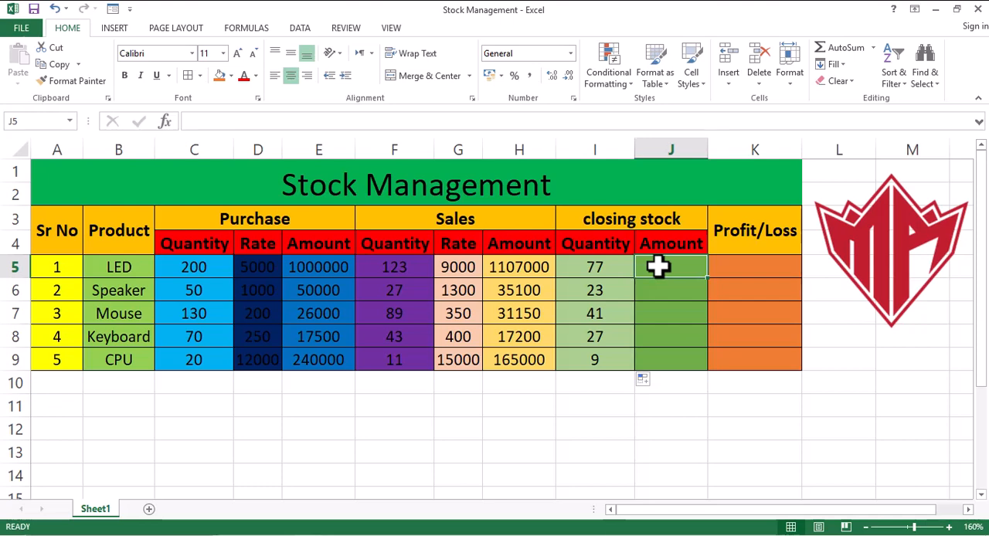
{"action": "type", "text": "="}
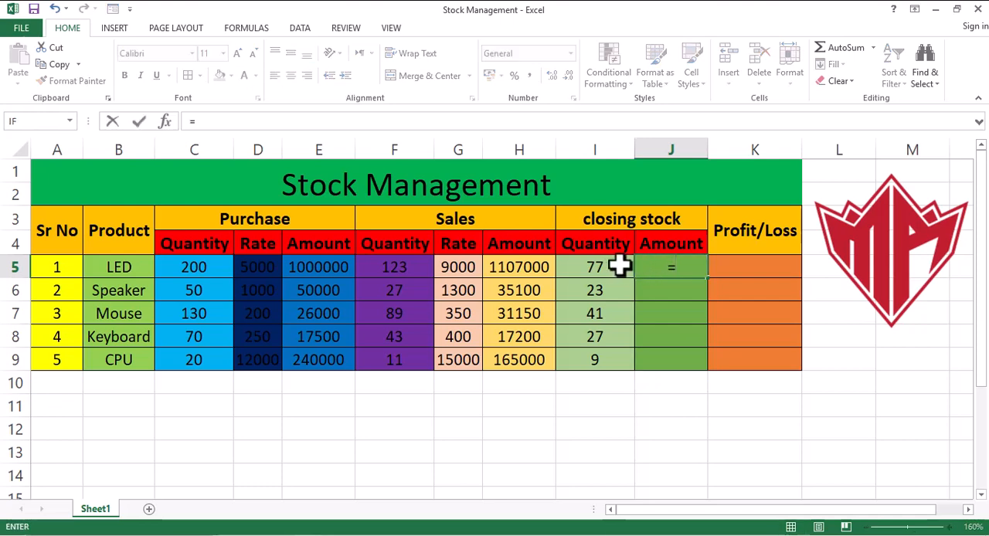
{"action": "left_click", "coordinate": [597, 266]}
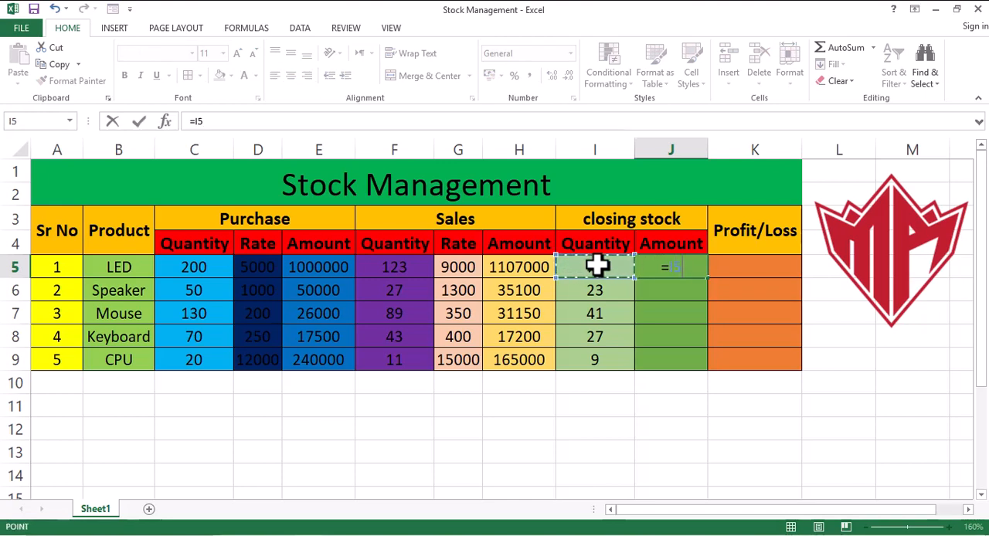
{"action": "type", "text": "*"}
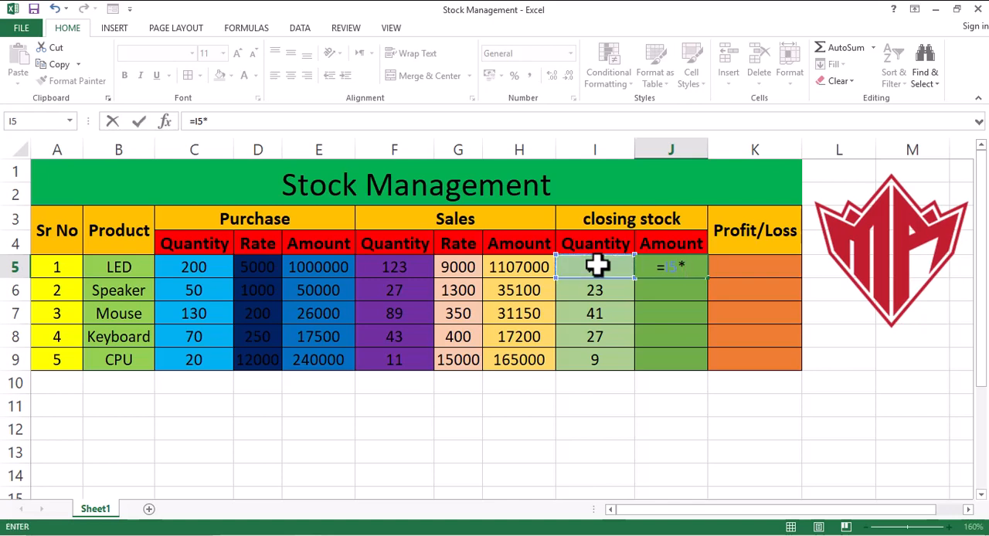
{"action": "left_click", "coordinate": [201, 266]}
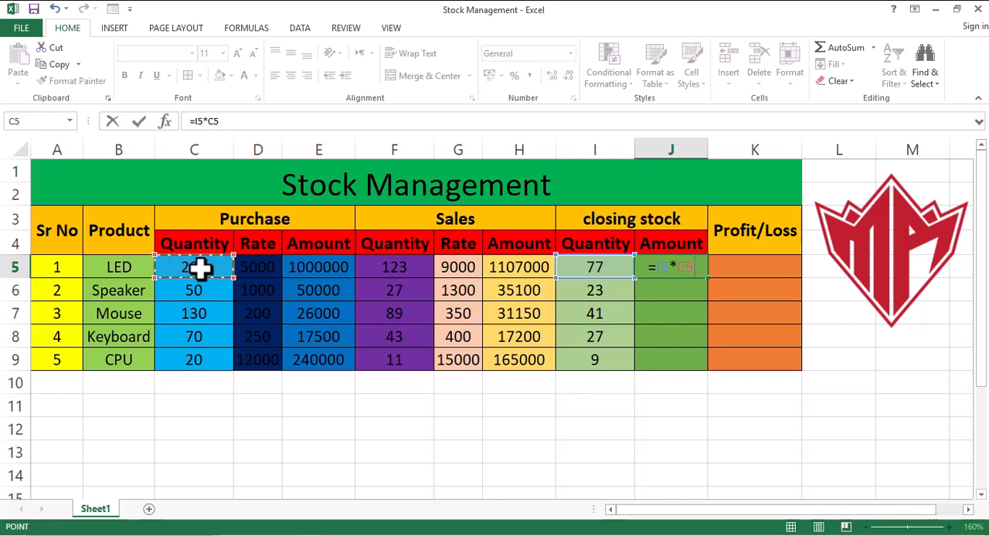
{"action": "key", "text": "Return"}
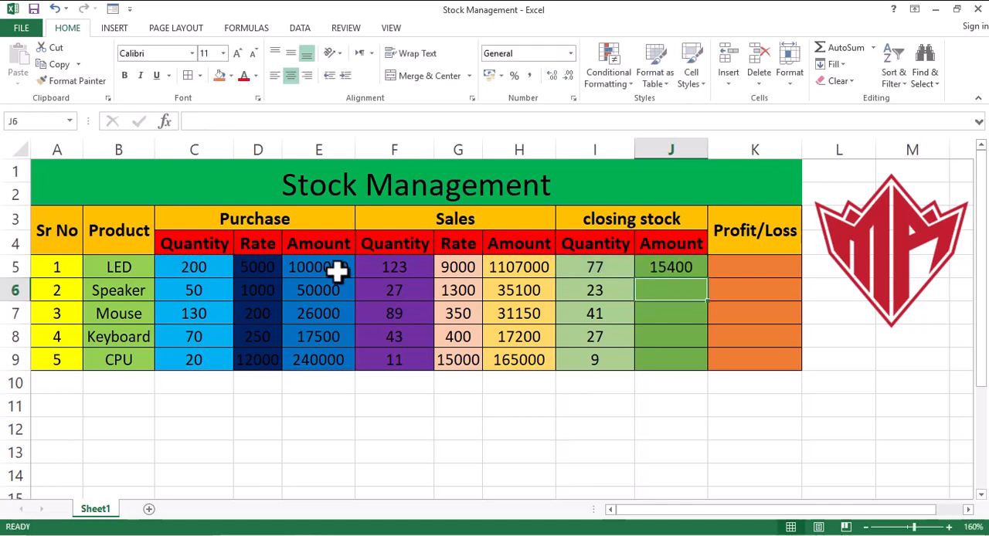
{"action": "left_click", "coordinate": [667, 266]}
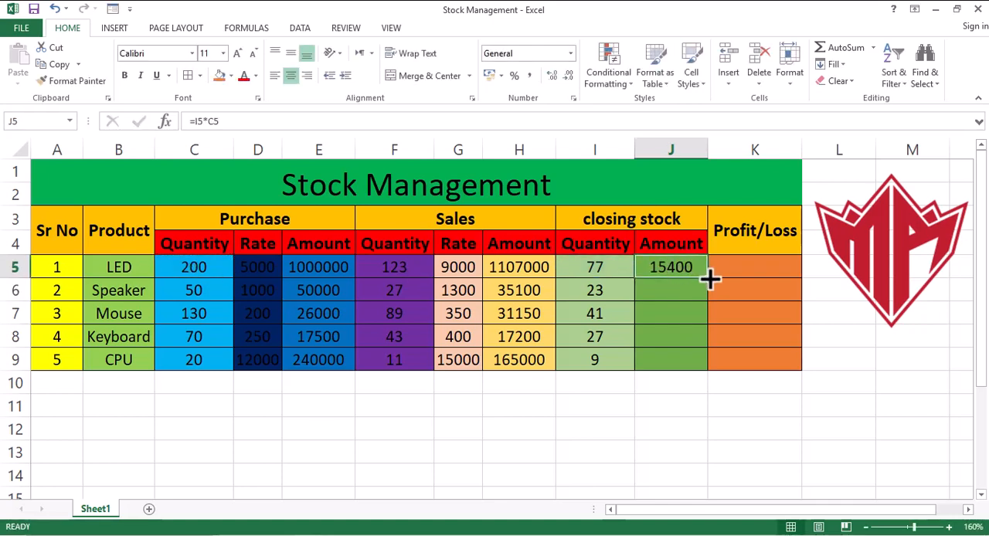
{"action": "left_click_drag", "start_coordinate": [709, 279], "coordinate": [697, 363]}
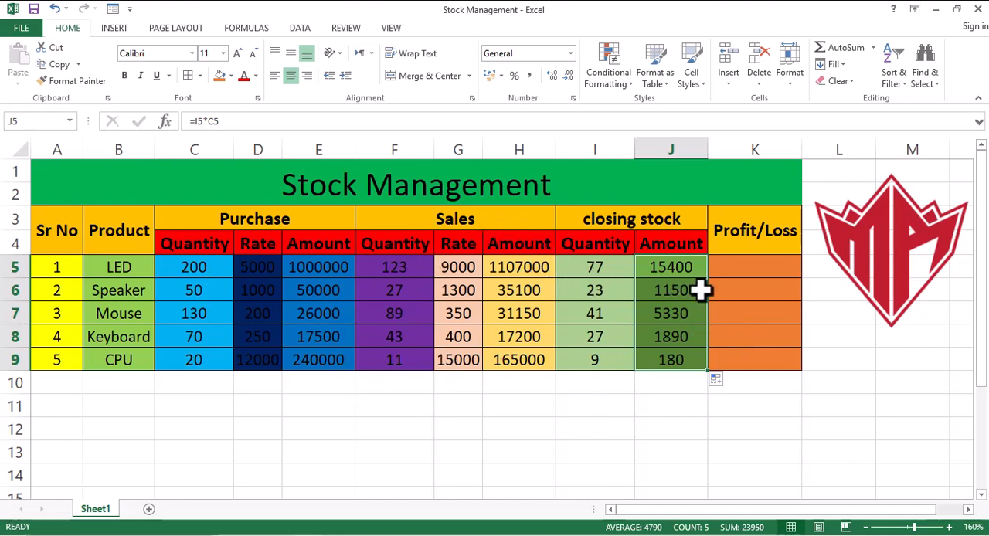
Calculate profit or loss by entering =J5+H5-E5 in K5 and filling the formula down to K9.
{"action": "left_click", "coordinate": [754, 270]}
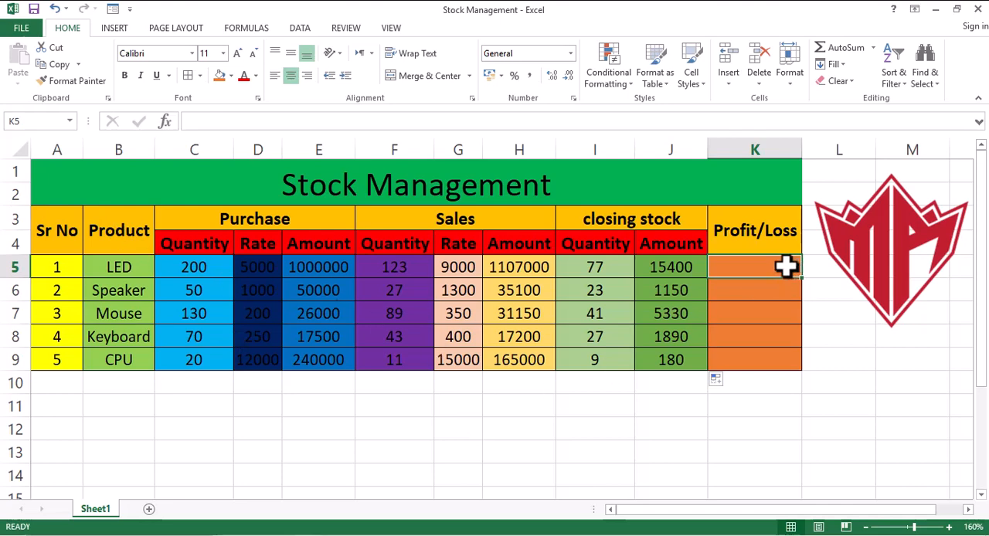
{"action": "type", "text": "="}
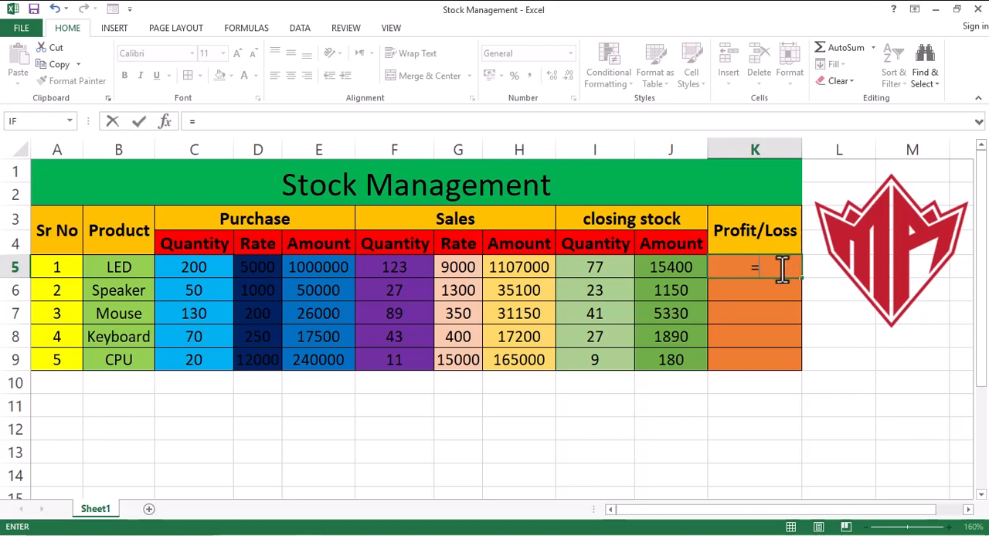
{"action": "left_click", "coordinate": [670, 268]}
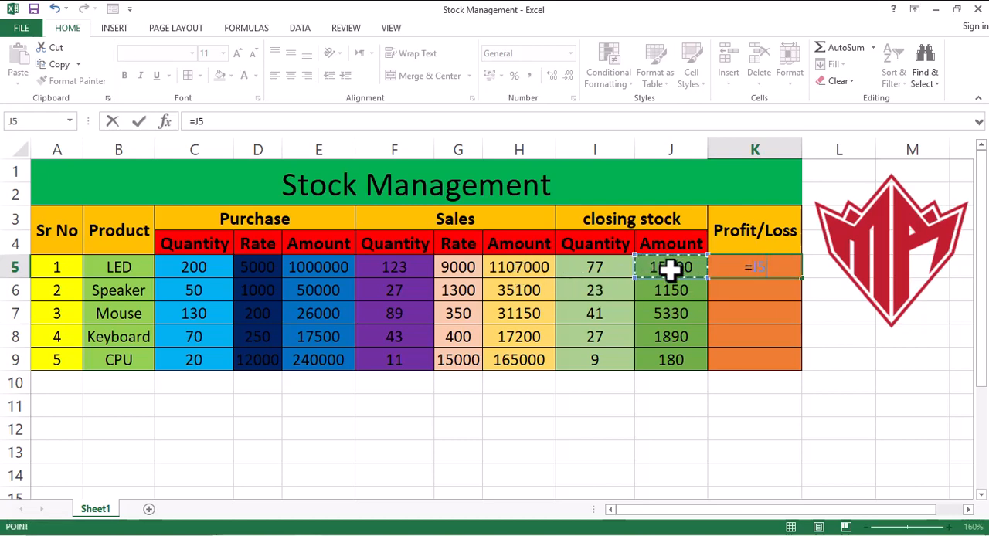
{"action": "type", "text": "+"}
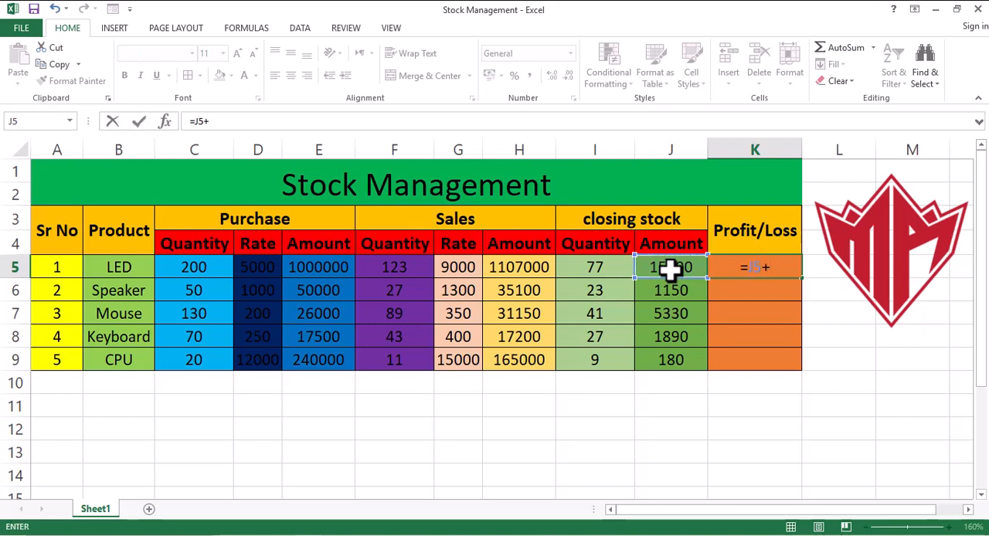
{"action": "left_click", "coordinate": [515, 266]}
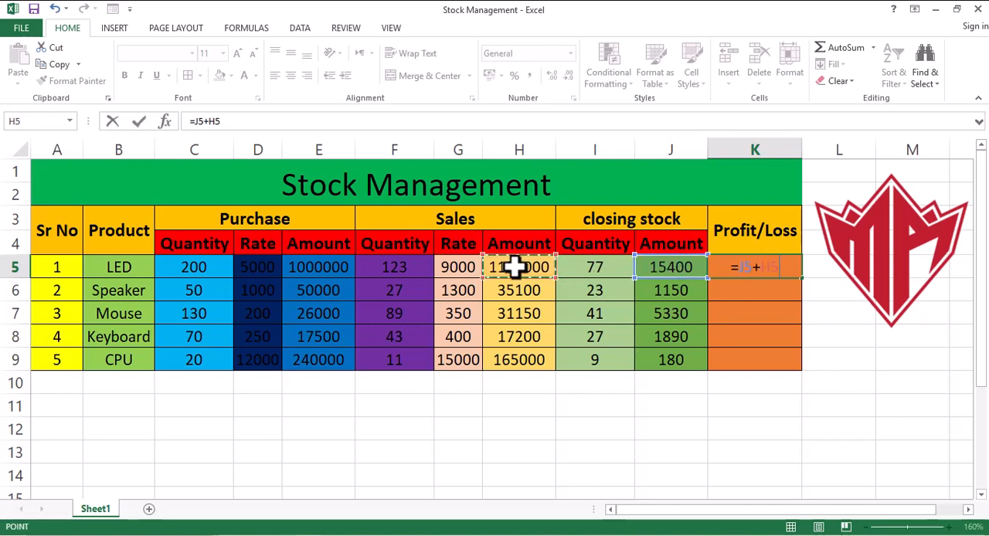
{"action": "type", "text": "-"}
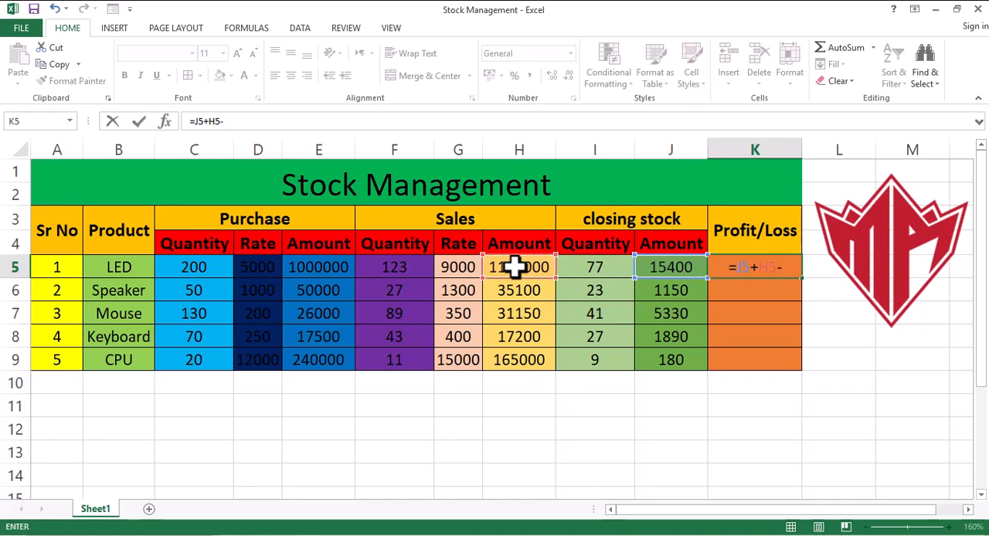
{"action": "left_click", "coordinate": [313, 266]}
{"action": "key", "text": "Return"}
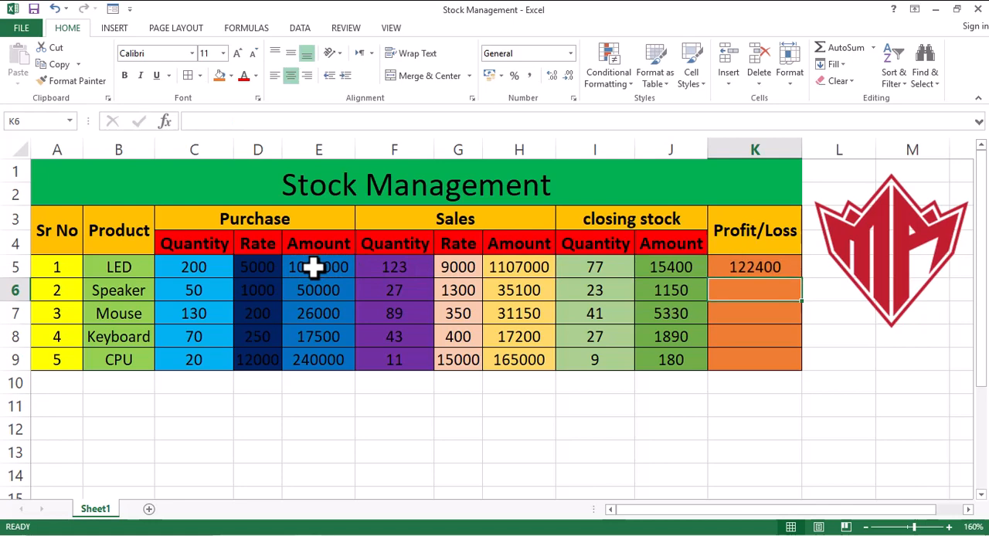
{"action": "left_click", "coordinate": [769, 266]}
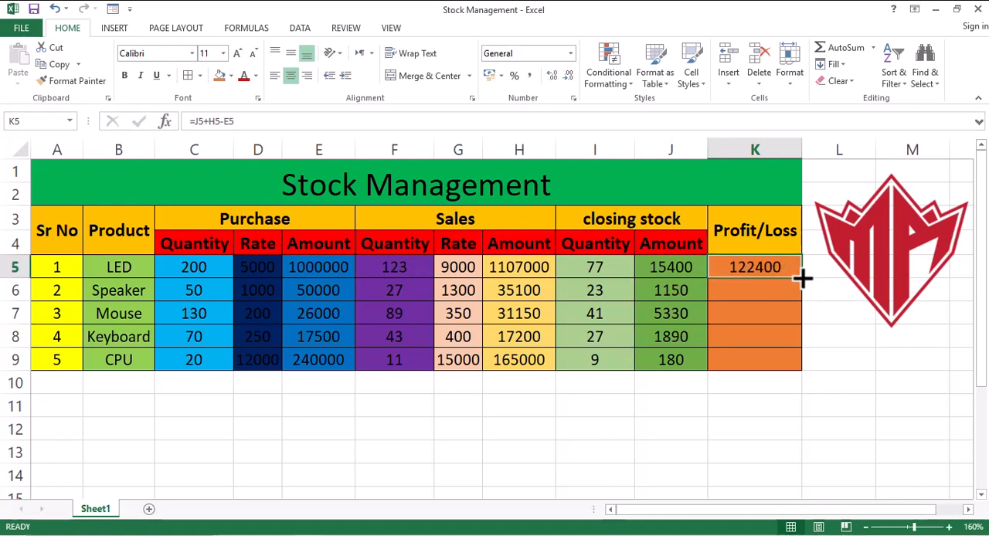
{"action": "left_click_drag", "start_coordinate": [802, 279], "coordinate": [791, 370]}
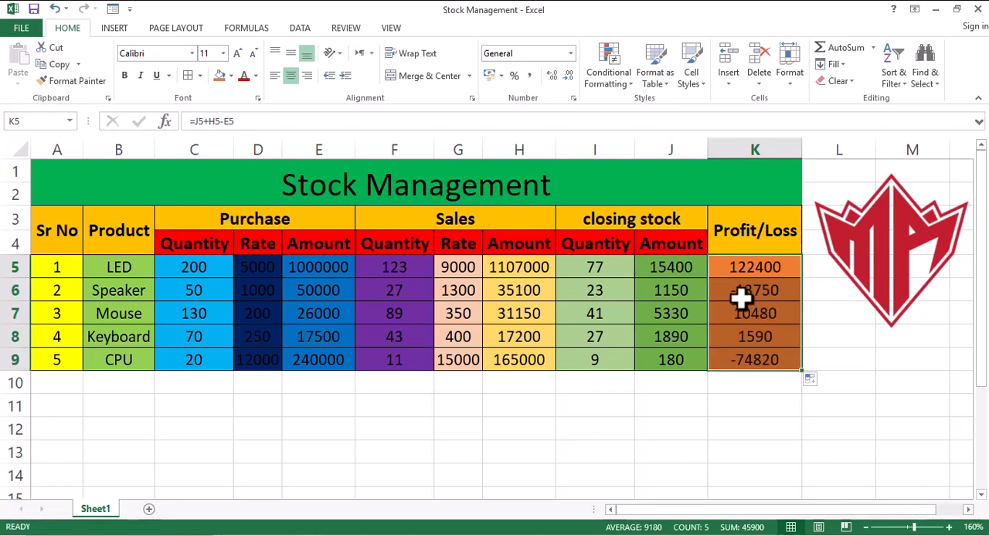
{"action": "left_click", "coordinate": [575, 291]}
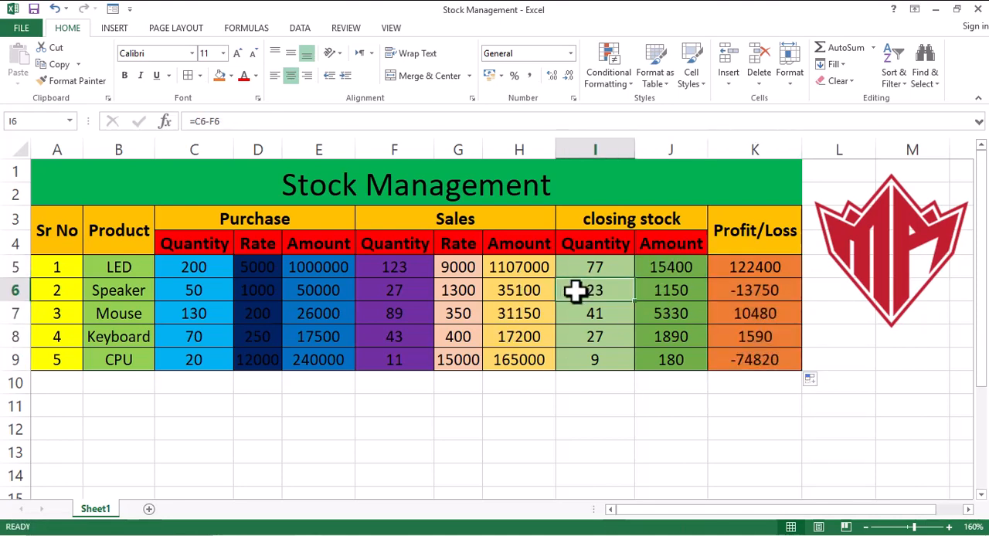